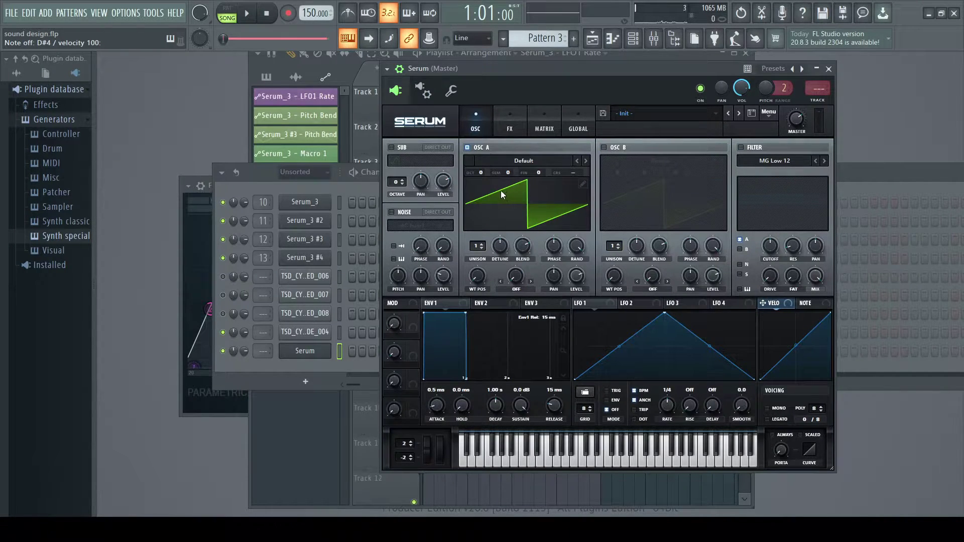
Set OSC A to 4 unison voices with blend 84, and modulate its level with LFO 1 at amount 100
left_click_drag(480, 245, 524, 240)
left_click_drag(664, 314, 598, 313)
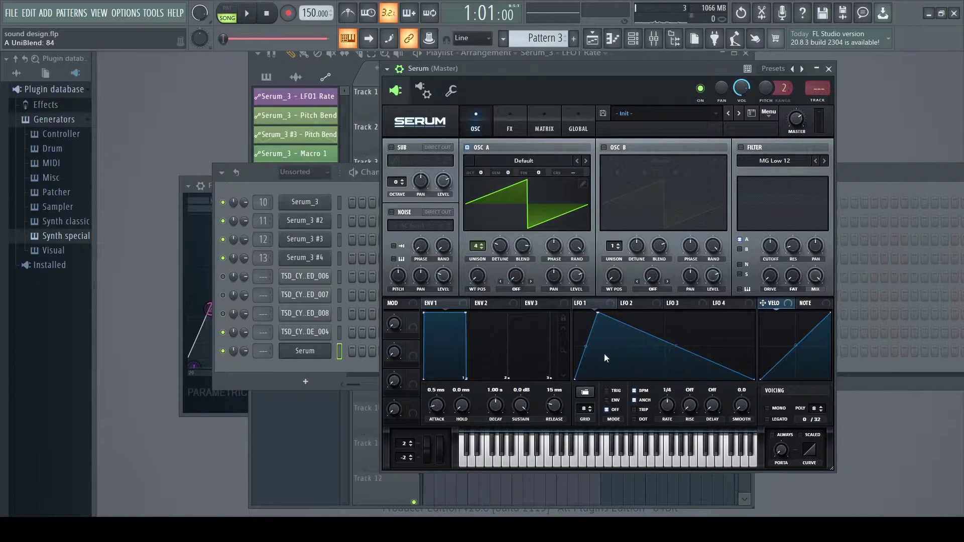
left_click_drag(586, 346, 591, 354)
left_click_drag(577, 304, 576, 276)
Reshape LFO 1 into a fast rounded rise followed by a curved decay, and audition a note
left_click_drag(669, 337, 659, 366)
left_click_drag(598, 313, 631, 312)
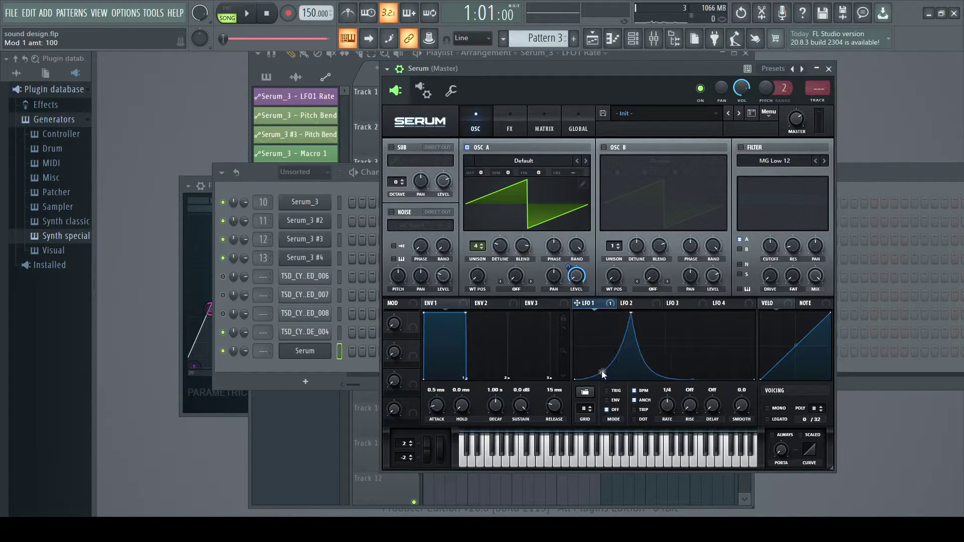
left_click_drag(603, 373, 600, 337)
left_click_drag(693, 378, 693, 373)
key("d")
Lower OSC A by one octave, set LFO 1 to Trig mode, and audition the sound
left_click_drag(480, 172, 480, 178)
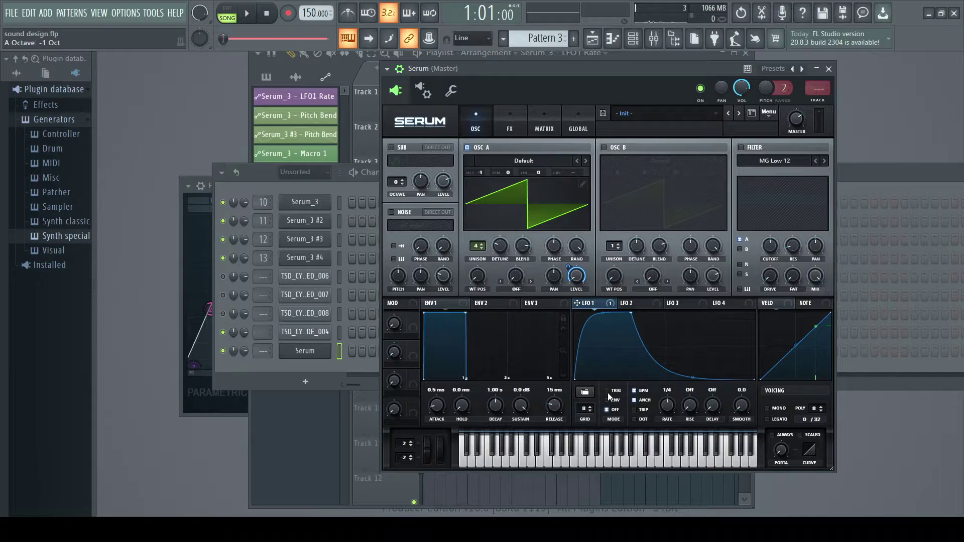
key("d")
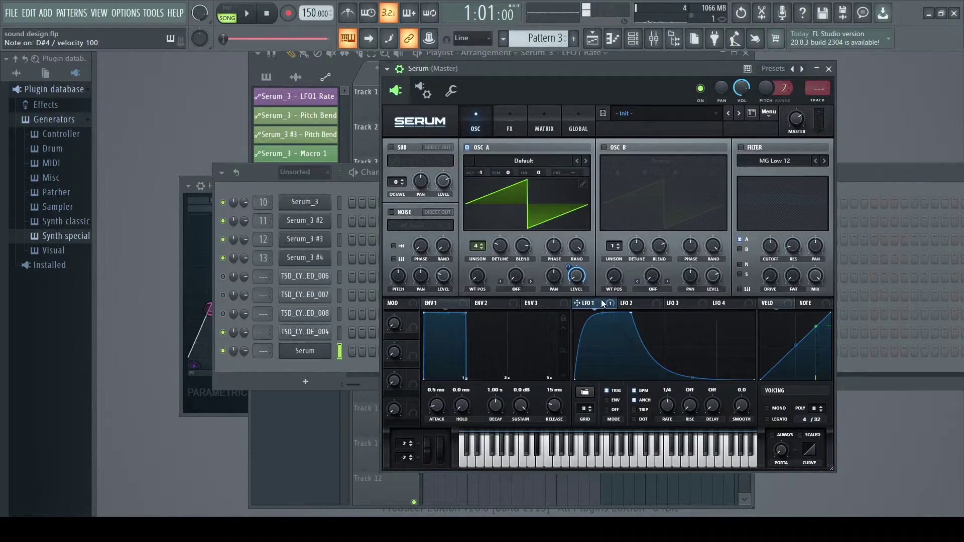
Enable OSC B with the Bowed Metal [ML] wavetable, 4 unison voices, wavetable position 48 and volume 0%
left_click(605, 147)
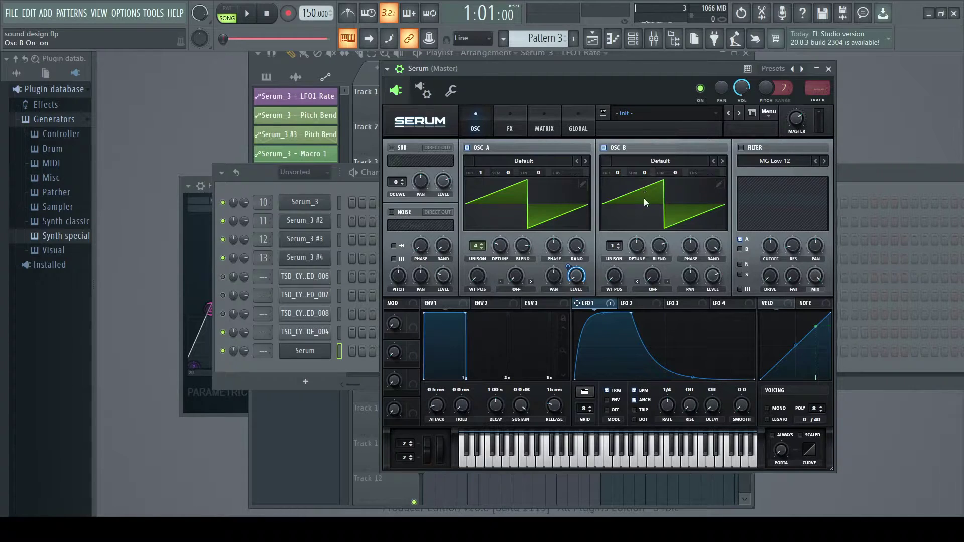
left_click(714, 161)
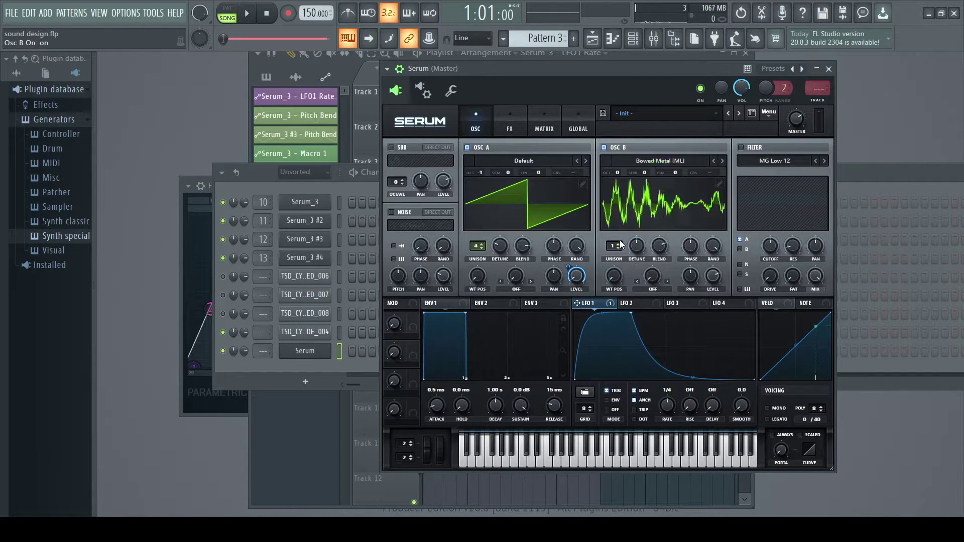
left_click_drag(619, 247, 611, 281)
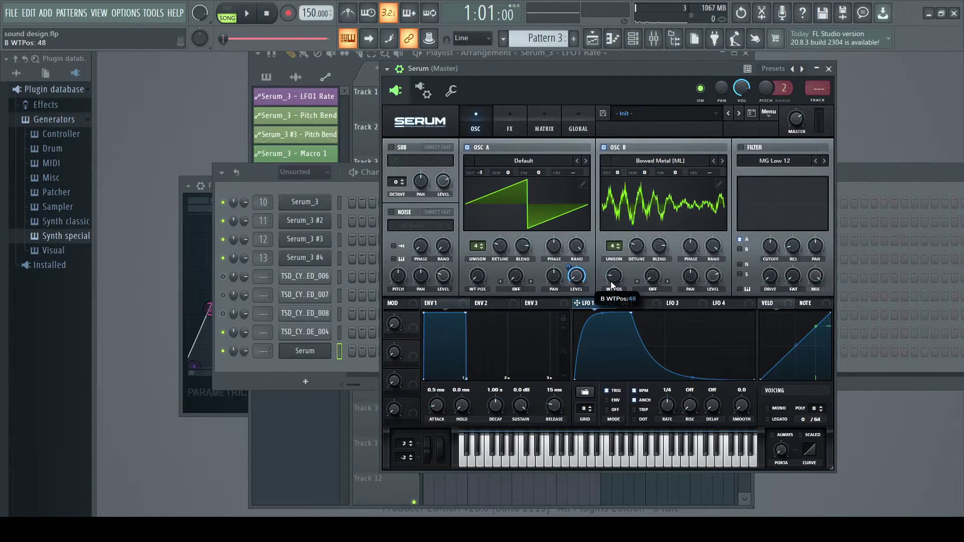
left_click_drag(712, 277, 668, 467)
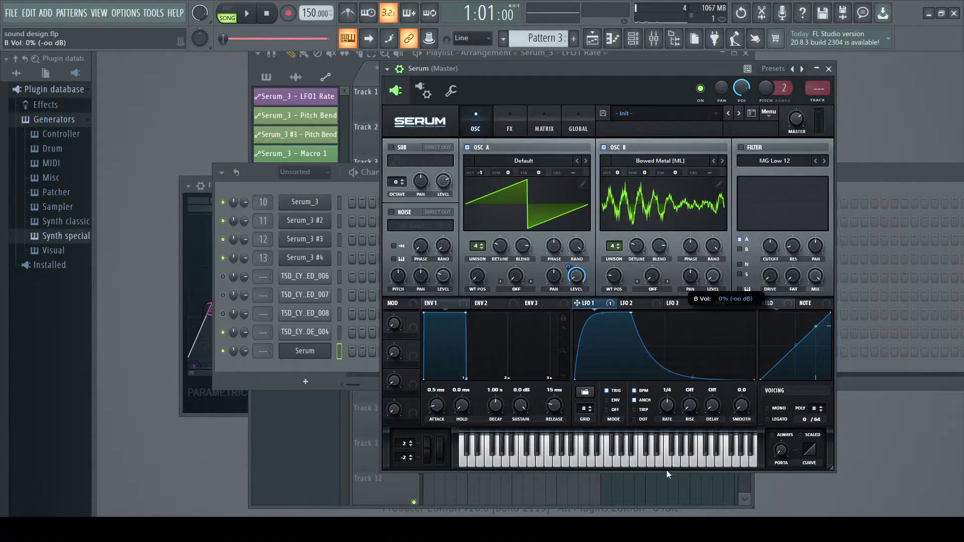
Set OSC A's warp mode to FM from B and raise the FM amount
key("d")
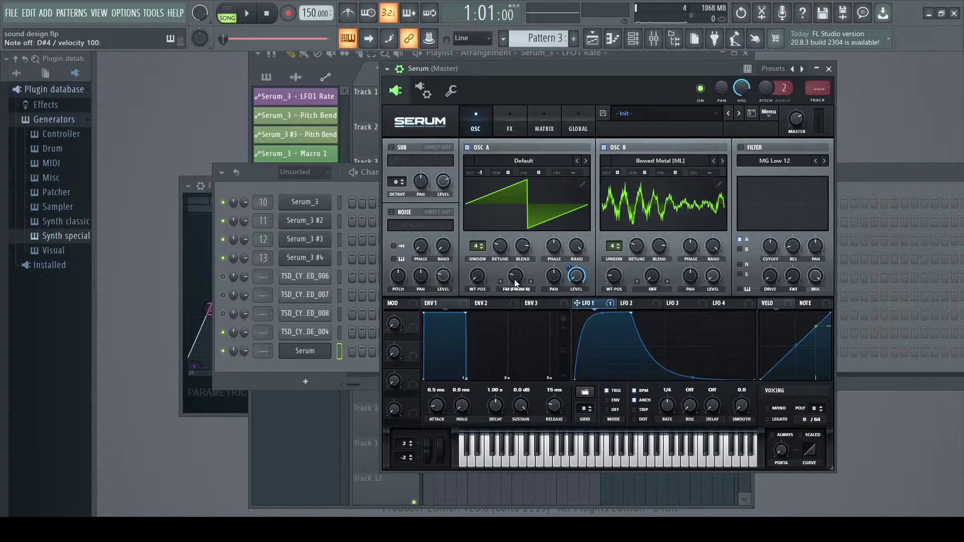
left_click_drag(516, 283, 505, 213)
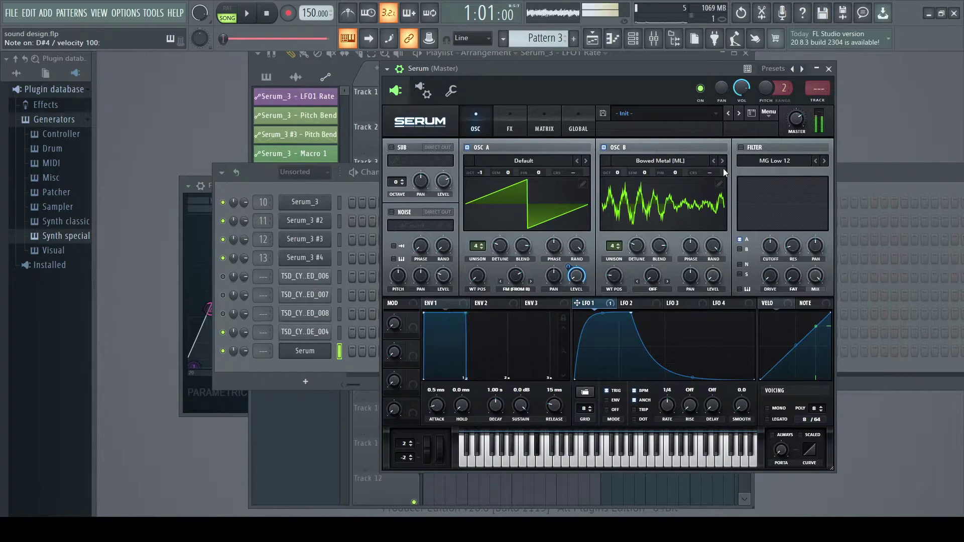
Enable a Notch 12 filter on OSC A and B with cutoff at 22050 Hz, and modulate the cutoff with LFO 1
left_click(742, 147)
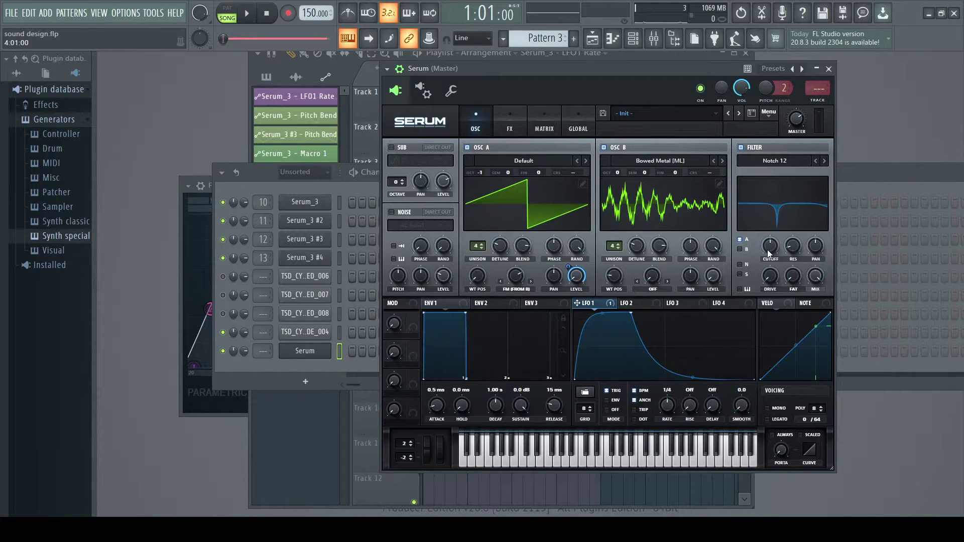
left_click_drag(769, 248, 780, 185)
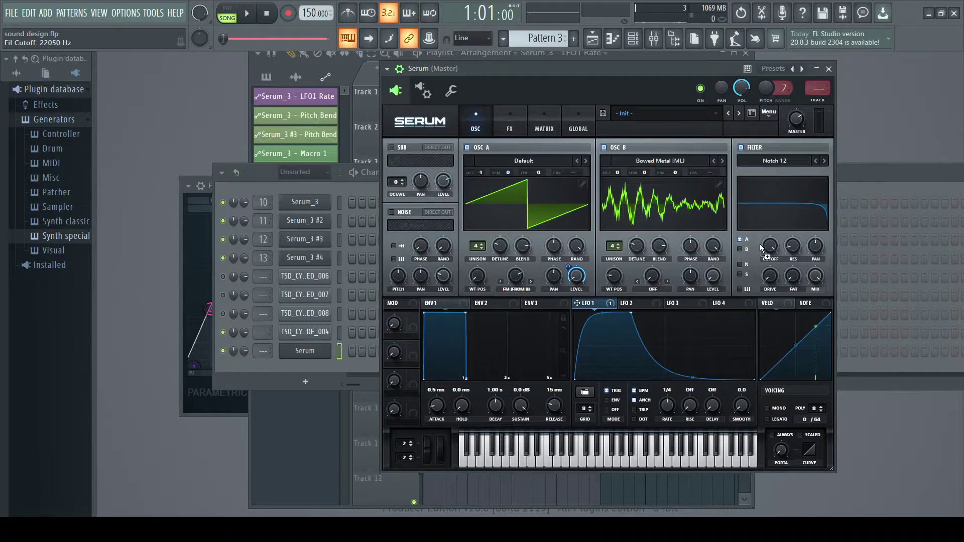
left_click_drag(775, 246, 763, 282)
left_click(740, 250)
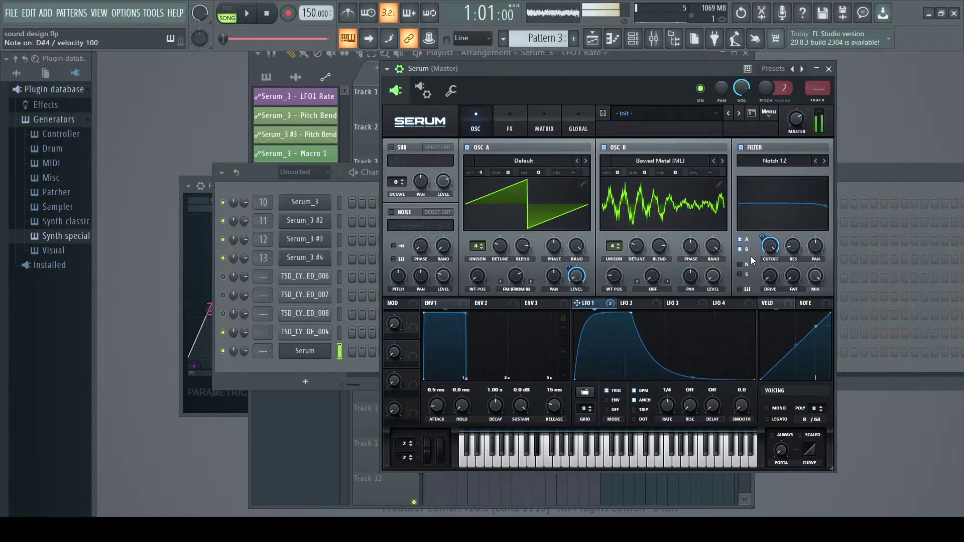
left_click_drag(771, 263, 771, 252)
key("d")
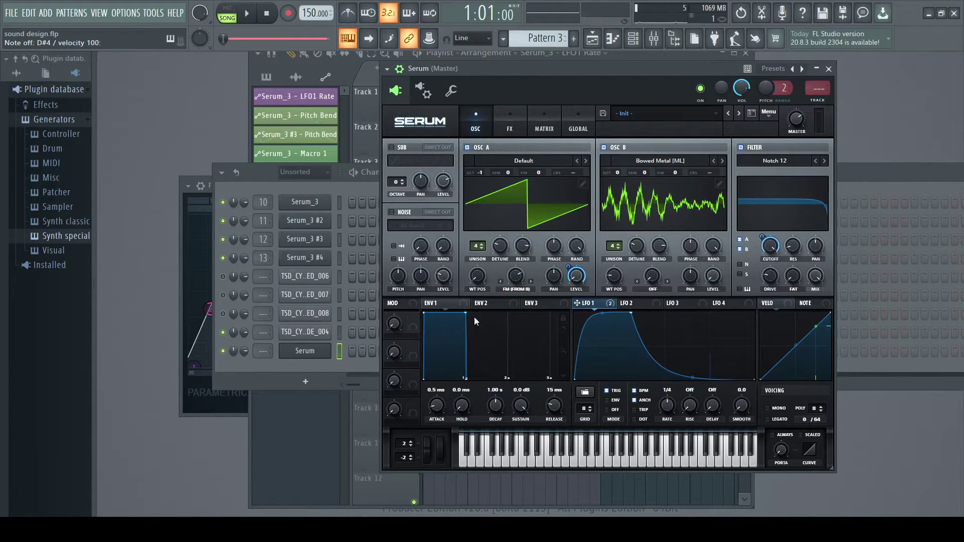
Enable the Hyper/Dimension effect and adjust the Hyper mix
left_click(509, 122)
left_click(398, 148)
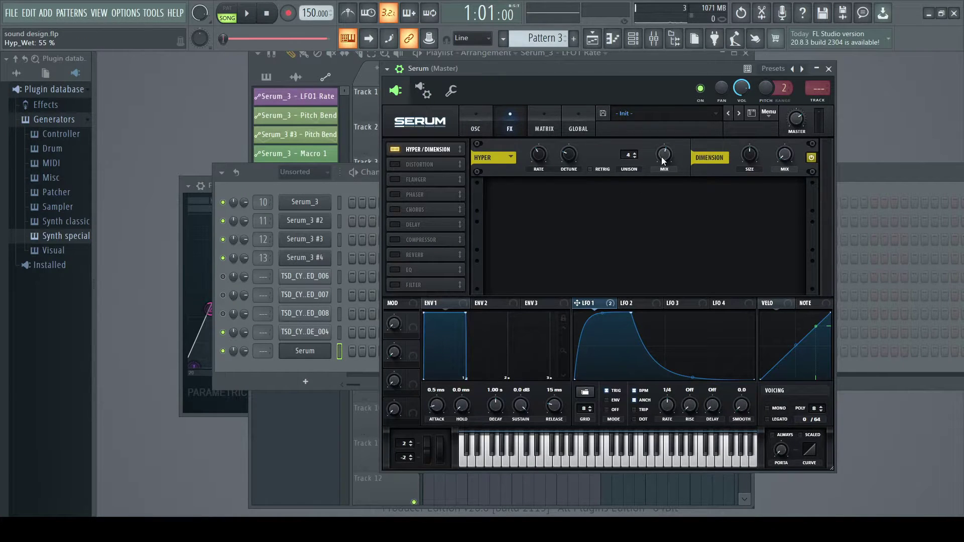
left_click_drag(661, 158, 663, 148)
Enable Distortion in HardClip mode and modulate its drive with LFO 1
left_click(396, 164)
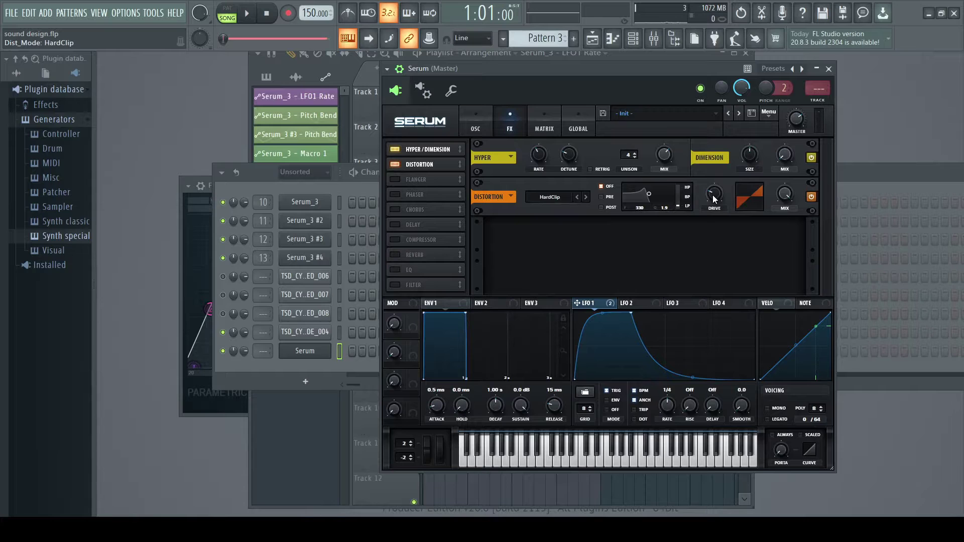
mouse_move(714, 195)
left_mouse_down()
mouse_move(716, 177)
mouse_move(704, 186)
left_mouse_up()
mouse_move(712, 193)
left_mouse_down()
mouse_move(710, 185)
mouse_move(710, 195)
left_mouse_up()
Add an EQ directly after Distortion with a low cut at 99 Hz, and modulate that frequency with LFO 1 at amount 28
left_click(400, 273)
left_click_drag(399, 273, 421, 180)
left_click(615, 246)
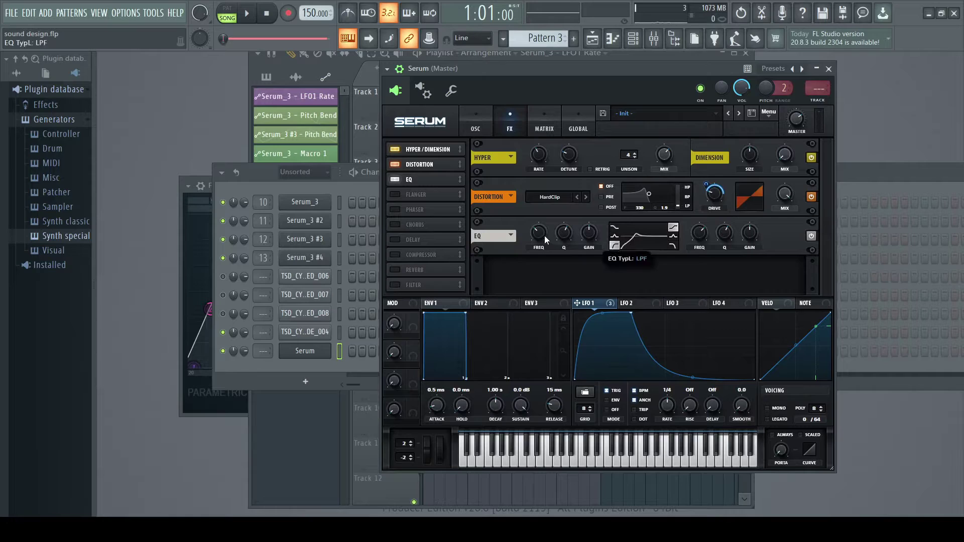
left_click_drag(536, 234, 536, 250)
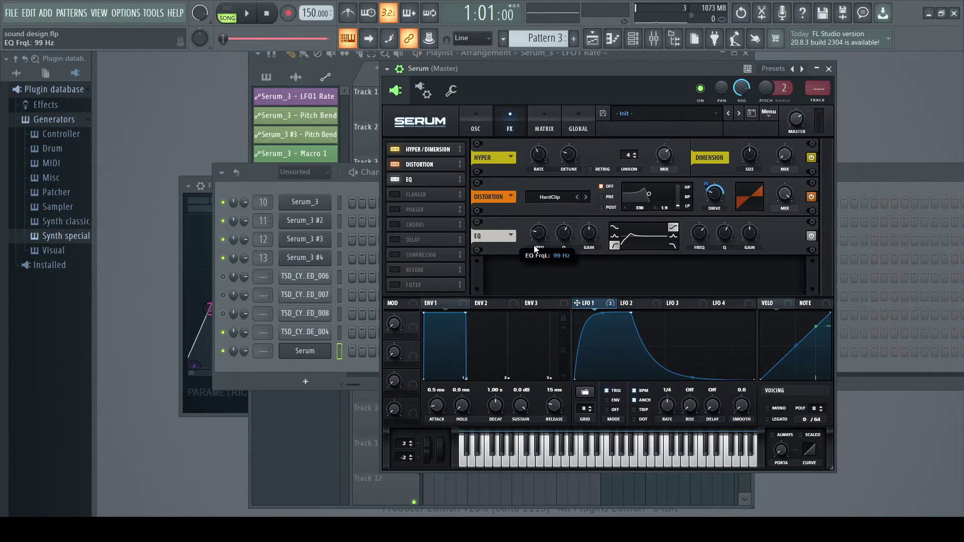
left_click_drag(590, 303, 530, 252)
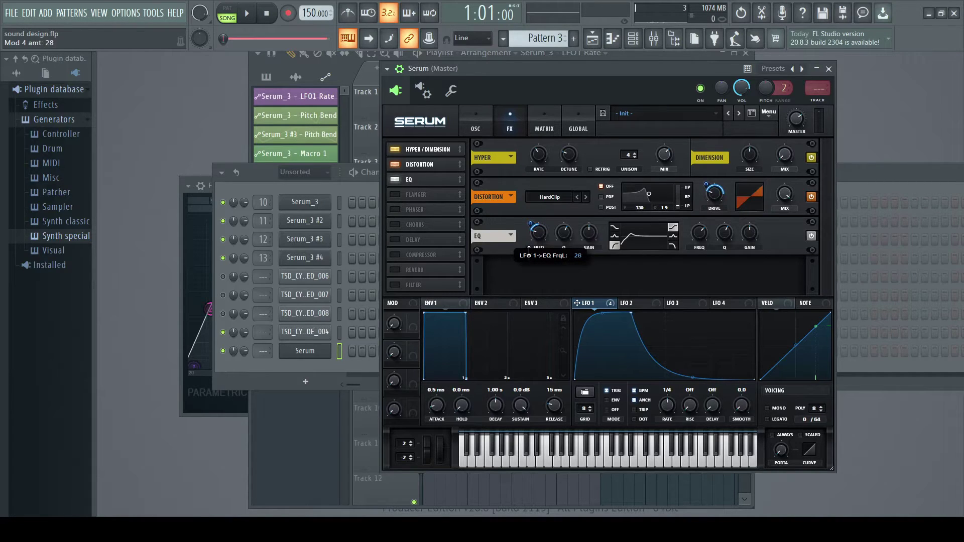
key("d")
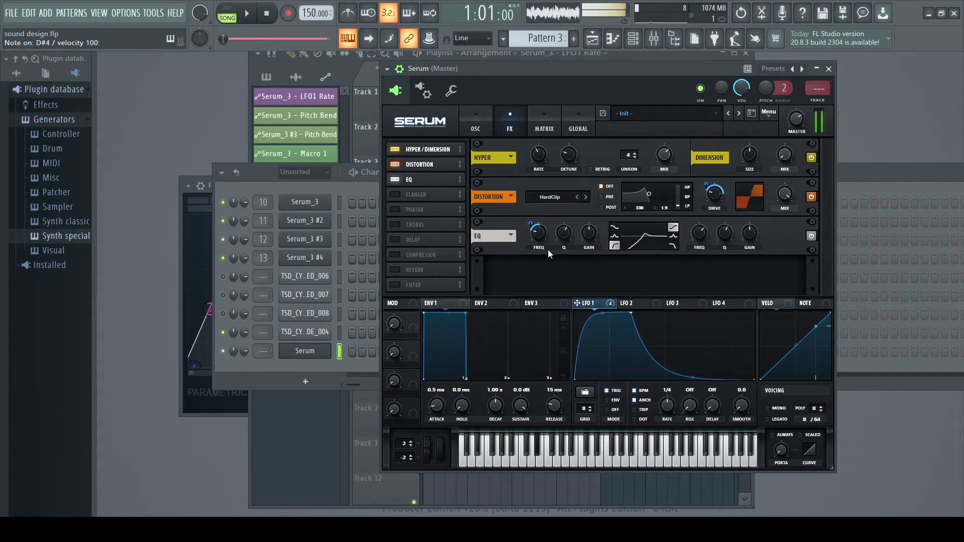
left_click(395, 284)
left_click_drag(424, 287, 418, 197)
left_click(395, 195)
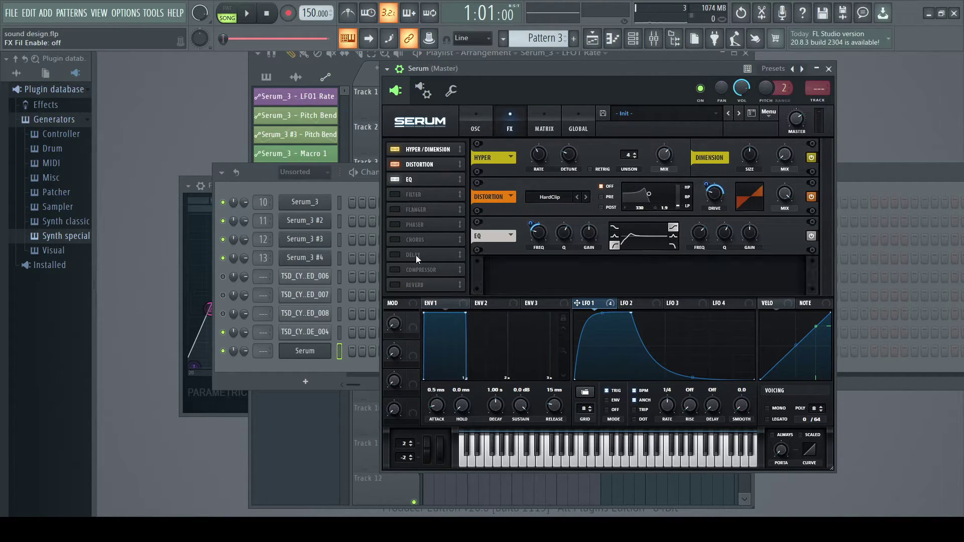
Add Reverb and Delay directly after the EQ, set the reverb mix to 15% and lower the delay mix
left_click(396, 285)
left_click_drag(424, 285, 424, 193)
left_click(396, 270)
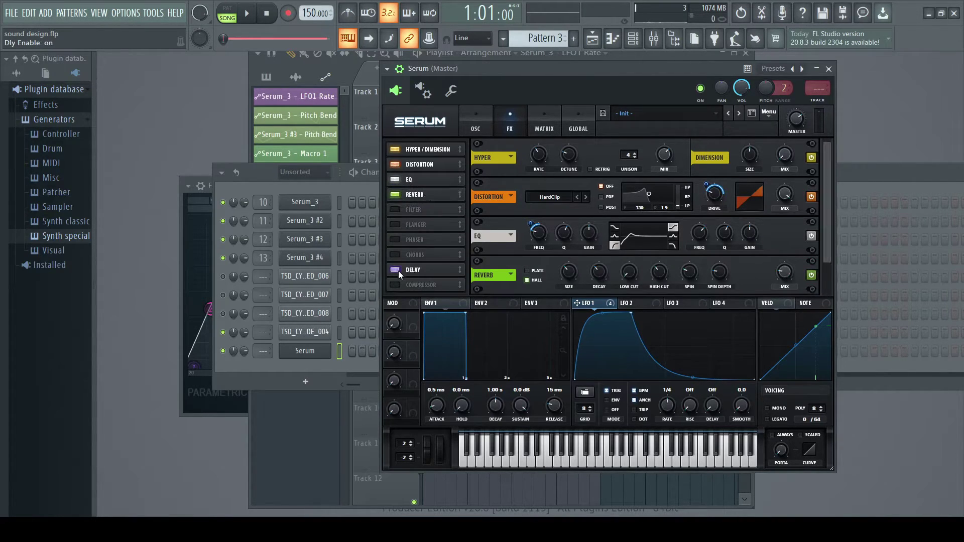
left_click_drag(399, 270, 419, 204)
mouse_move(783, 242)
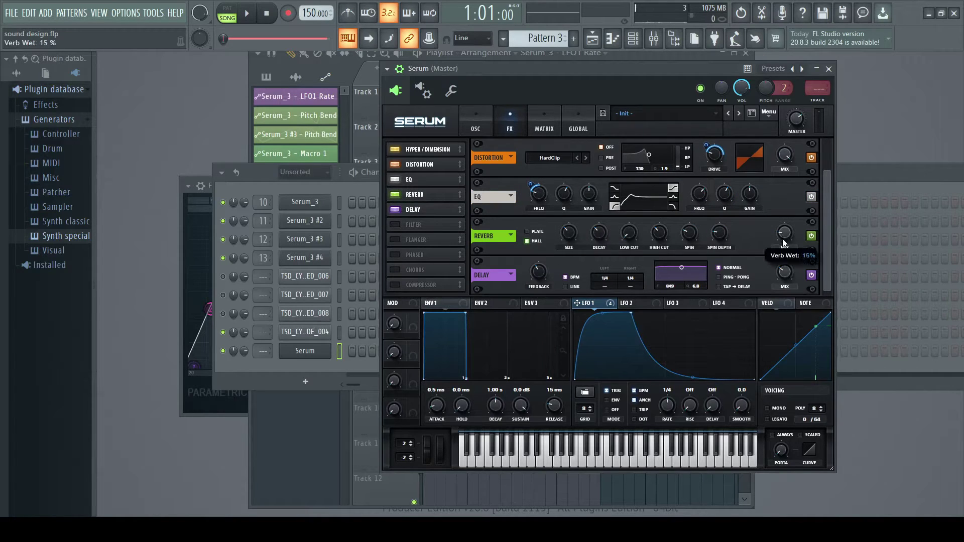
left_click_drag(784, 242, 777, 282)
Set the delay to Ping-Pong with 23% feedback, narrow its filter band, and audition the sound
left_click_drag(538, 274, 536, 290)
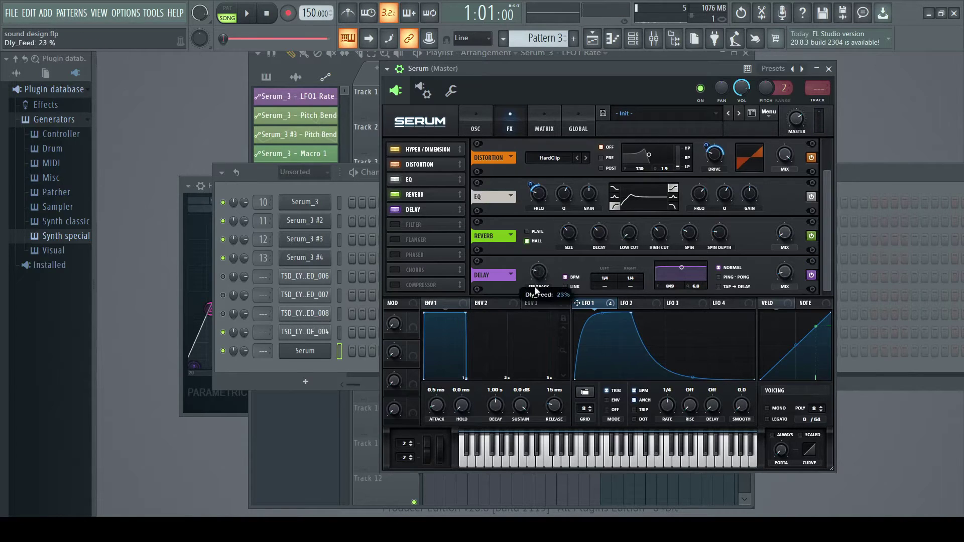
left_click(720, 277)
left_click_drag(683, 267, 681, 290)
key("d")
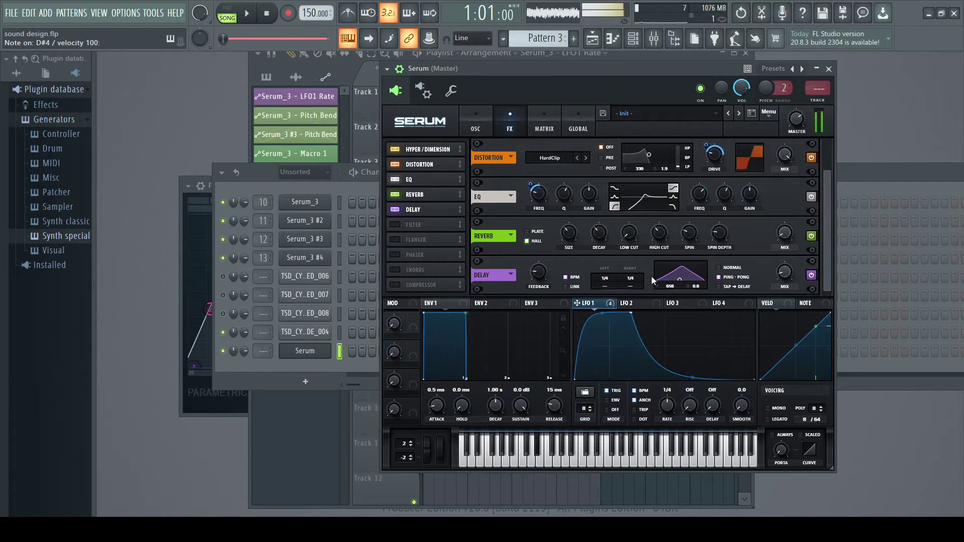
Return to the oscillator view and route Serum to mixer track 10
left_click(474, 129)
left_click_drag(818, 89, 819, 50)
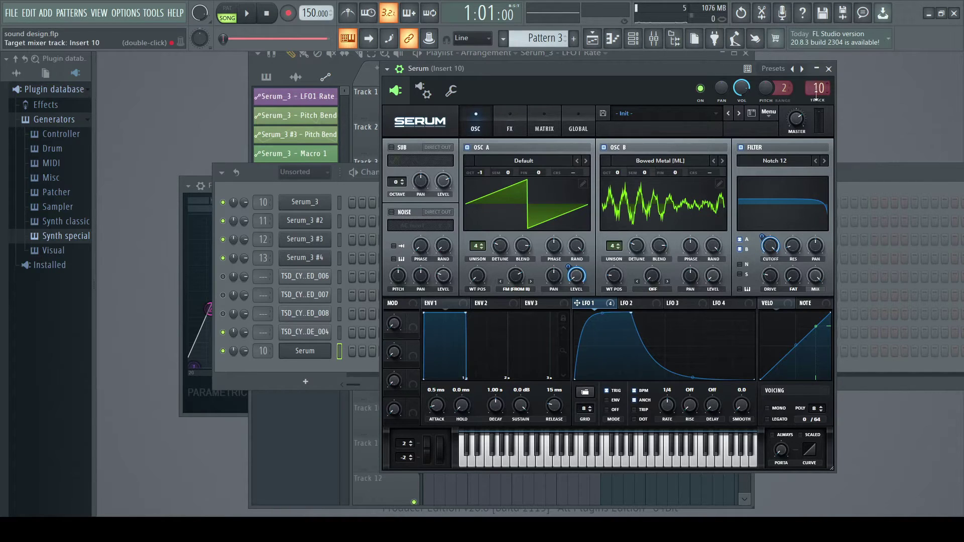
Review the Fruity Multiband Compressor and Fruity parametric EQ 2 settings on mixer insert 10
key("F9")
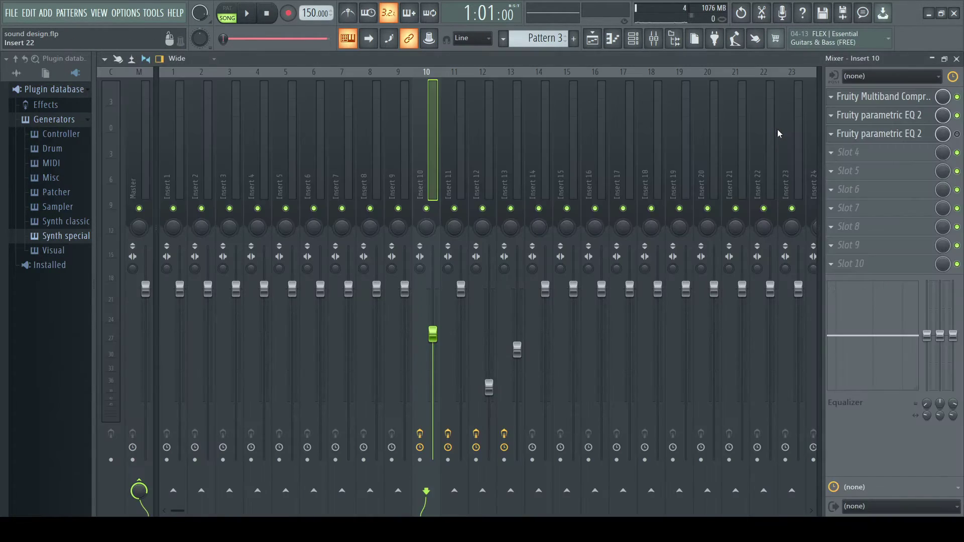
left_click(879, 97)
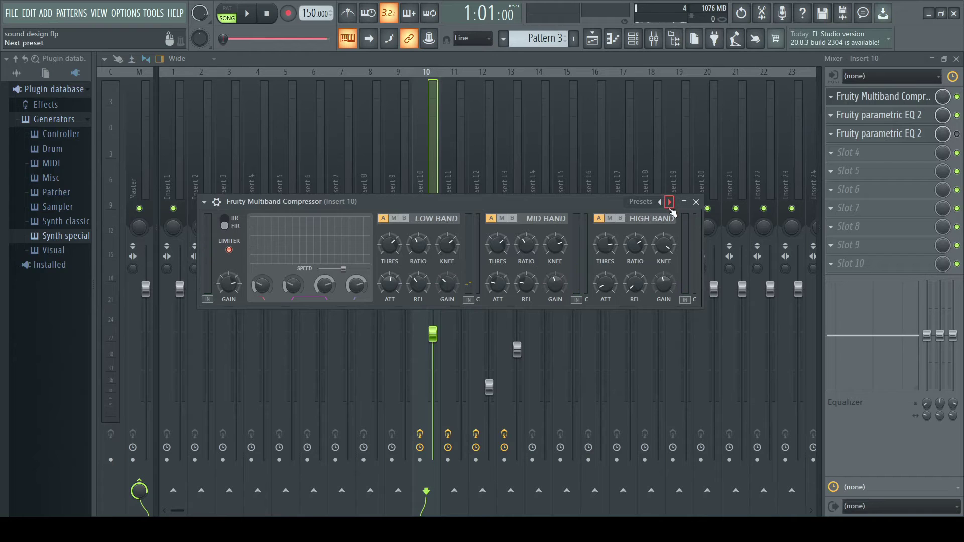
left_click(697, 202)
left_click(876, 132)
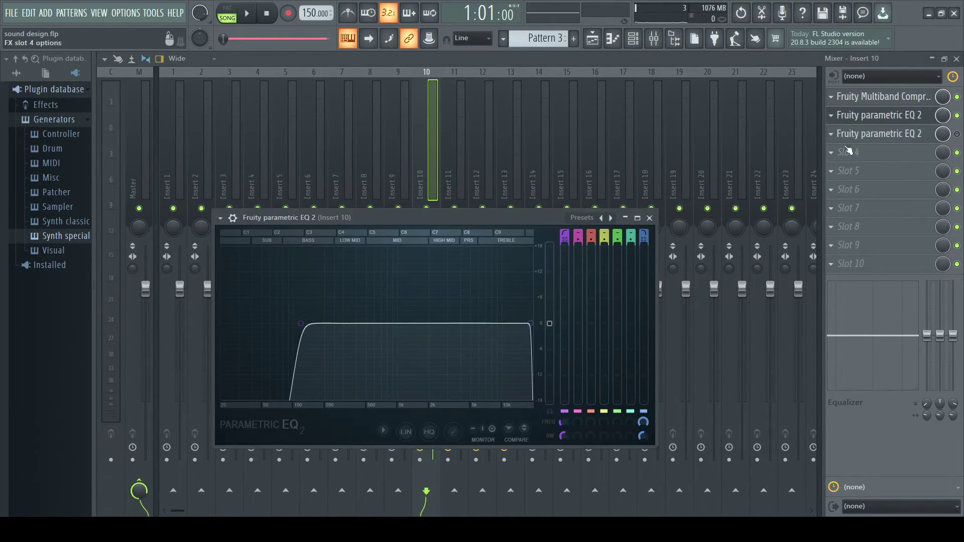
left_click(654, 213)
left_click(956, 58)
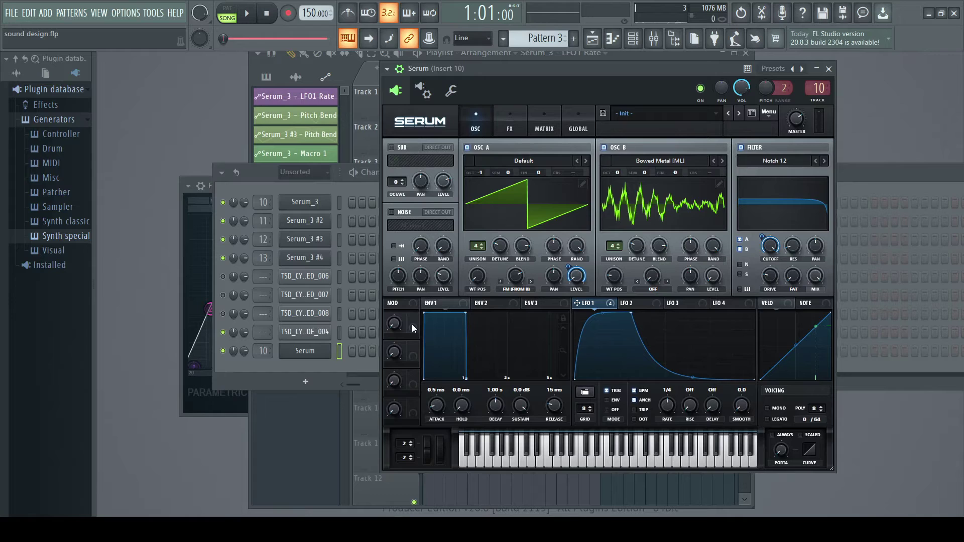
Assign Macro 1 to OSC A's semitone control and audition the patch
left_click(668, 404)
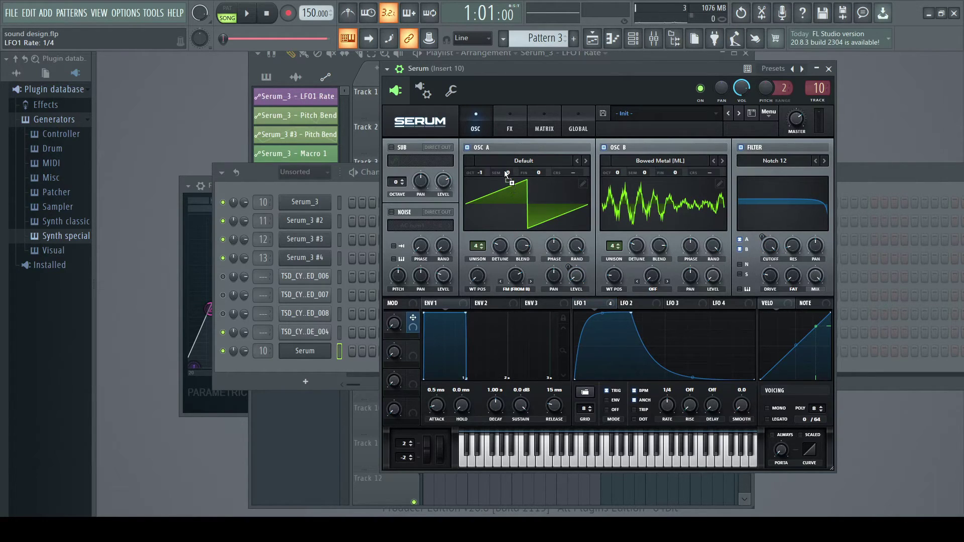
left_click_drag(502, 170, 502, 171)
key("d")
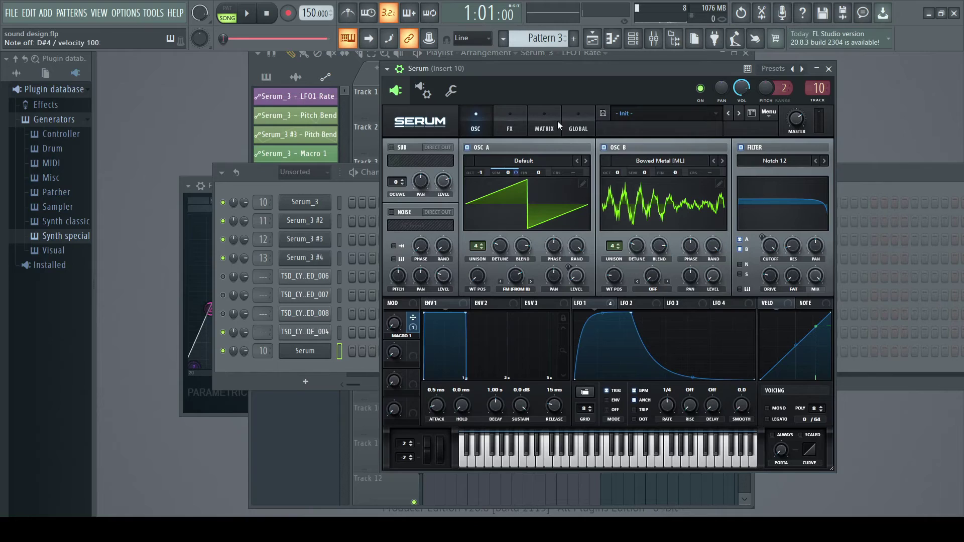
Bring up the playlist and play the arrangement from the start
left_click(592, 38)
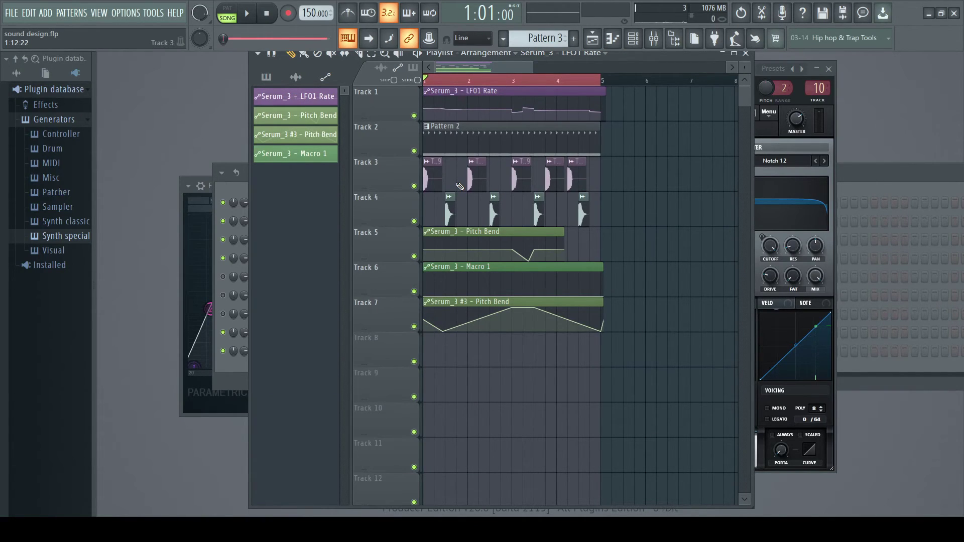
key("space")
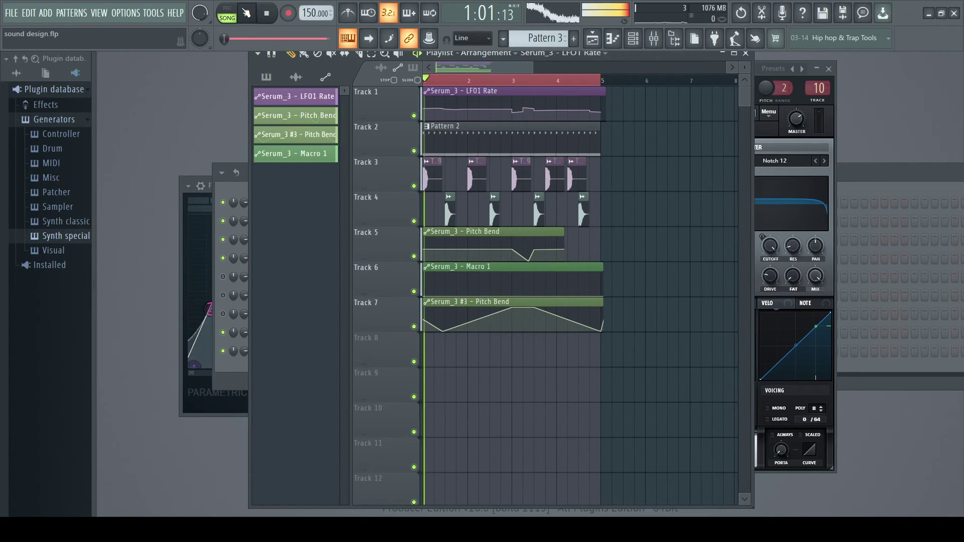